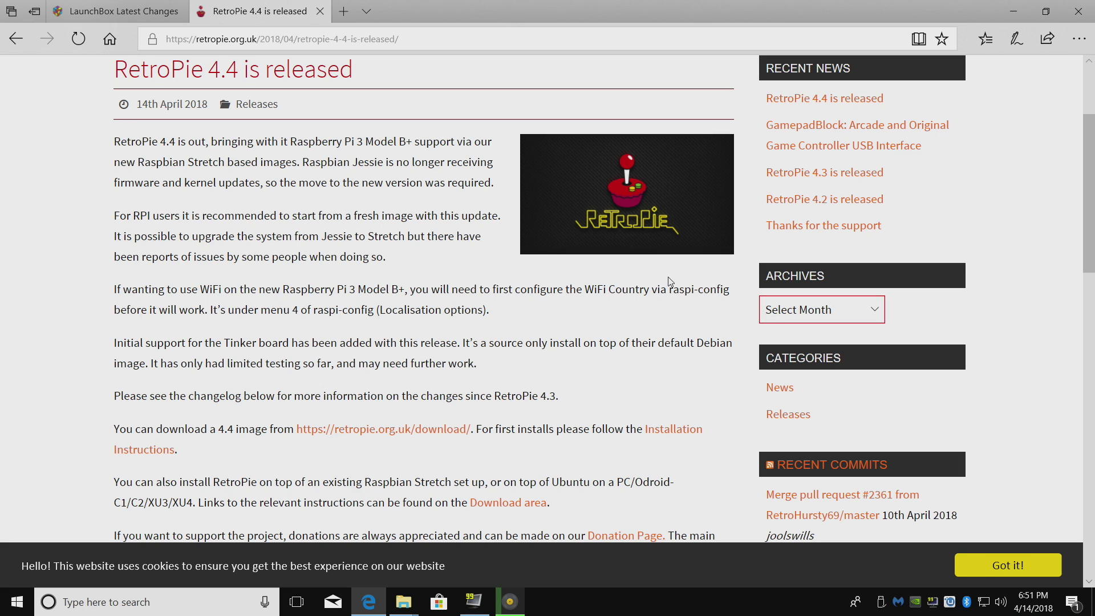
- Check the progress of the RetroPie image flash in Etcher, and minimise its window
click(510, 601)
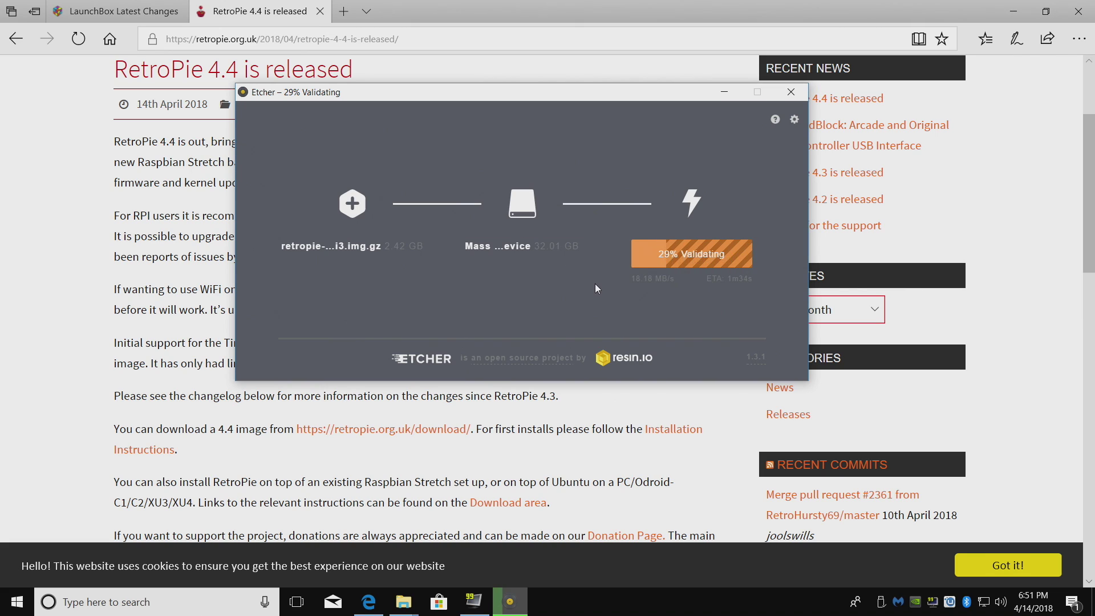
click(724, 92)
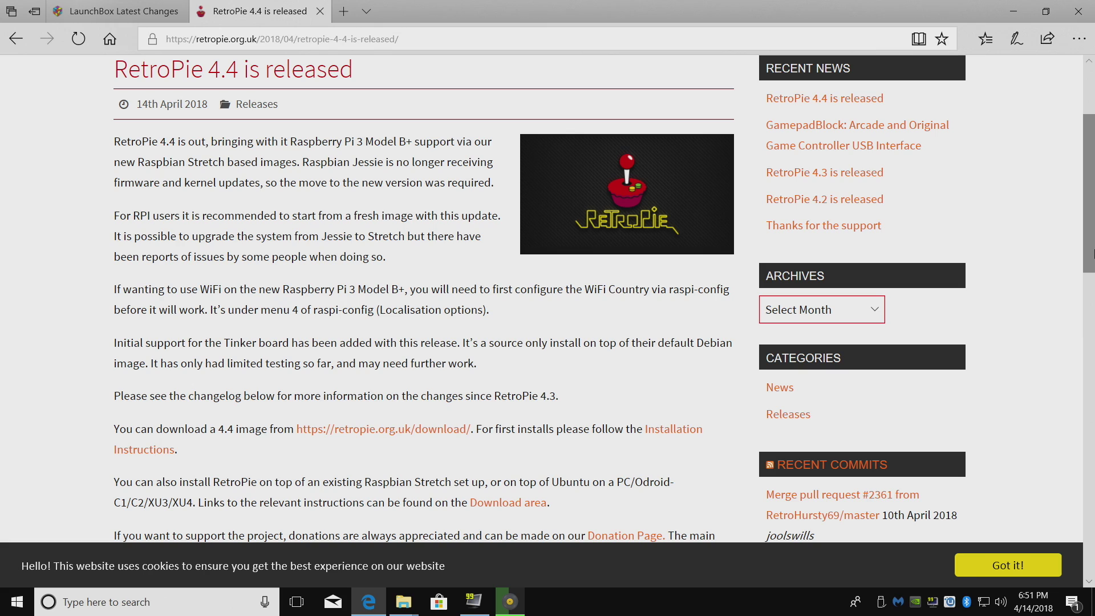
- Read through the RetroPie 4.4 release notes, including the changes since 4.3 and the new experimental modules
scroll(1091, 251, down, 8)
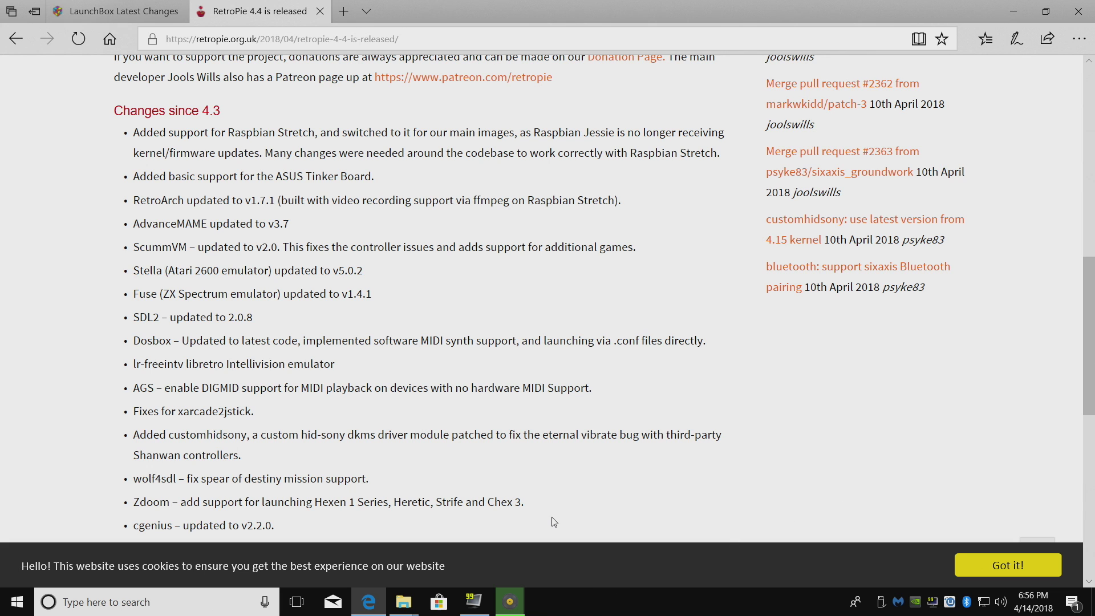
scroll(245, 341, down, 3)
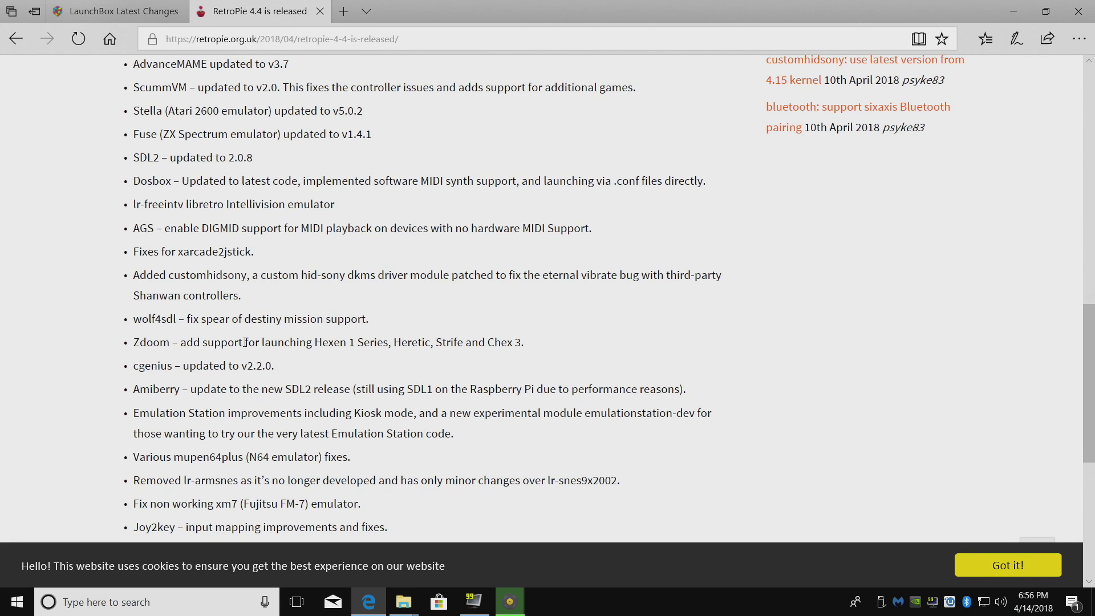
scroll(245, 343, down, 6)
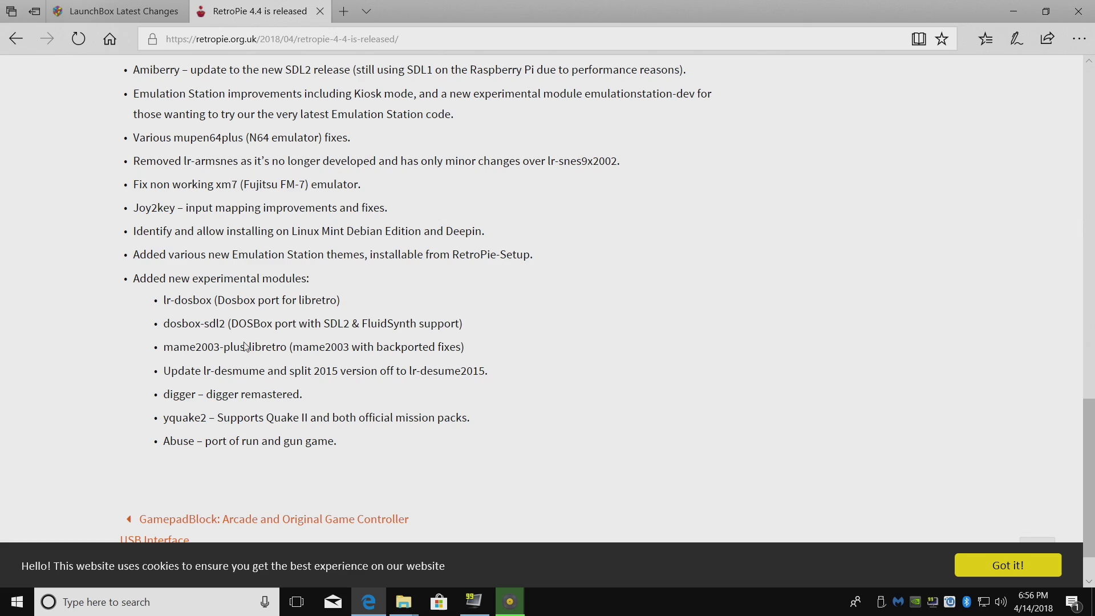
scroll(246, 346, down, 1)
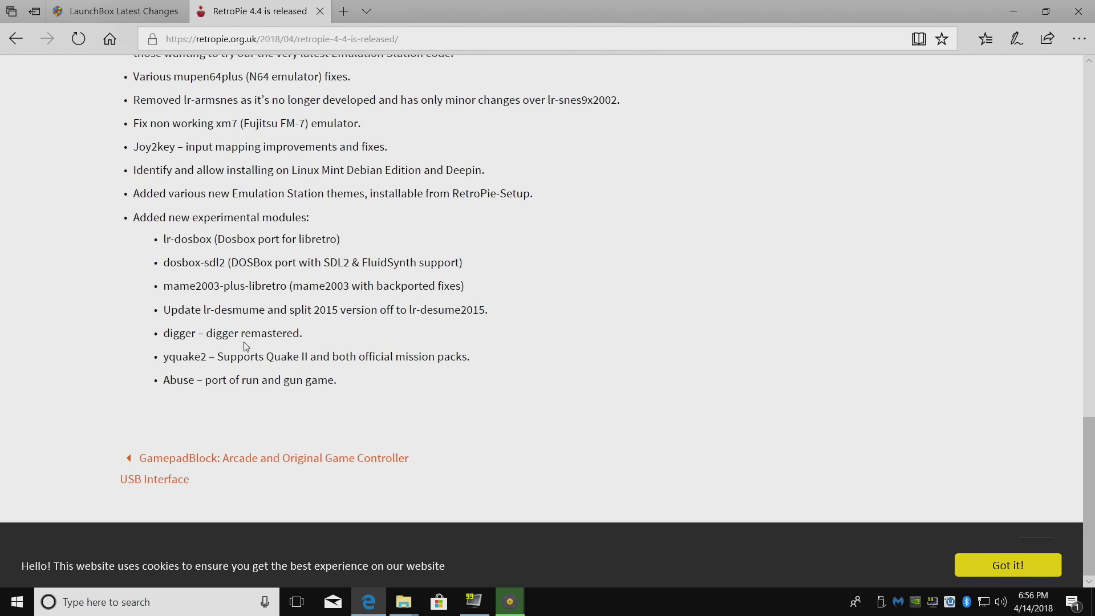
scroll(245, 346, up, 6)
scroll(311, 348, down, 6)
scroll(548, 386, up, 11)
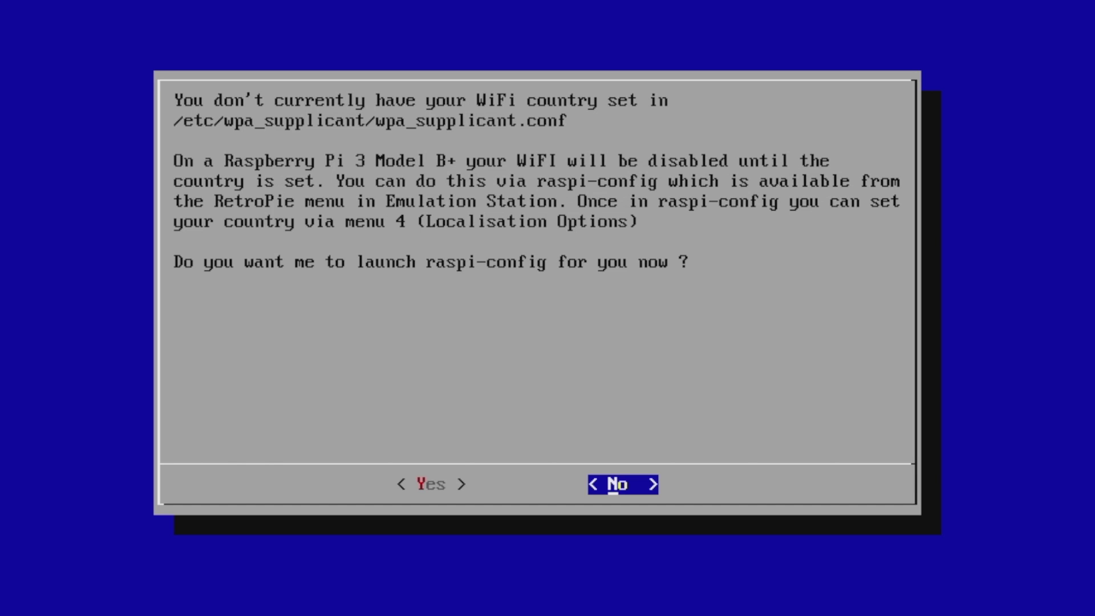
- Accept the offer to launch raspi-config and open its Localisation Options
key(Left)
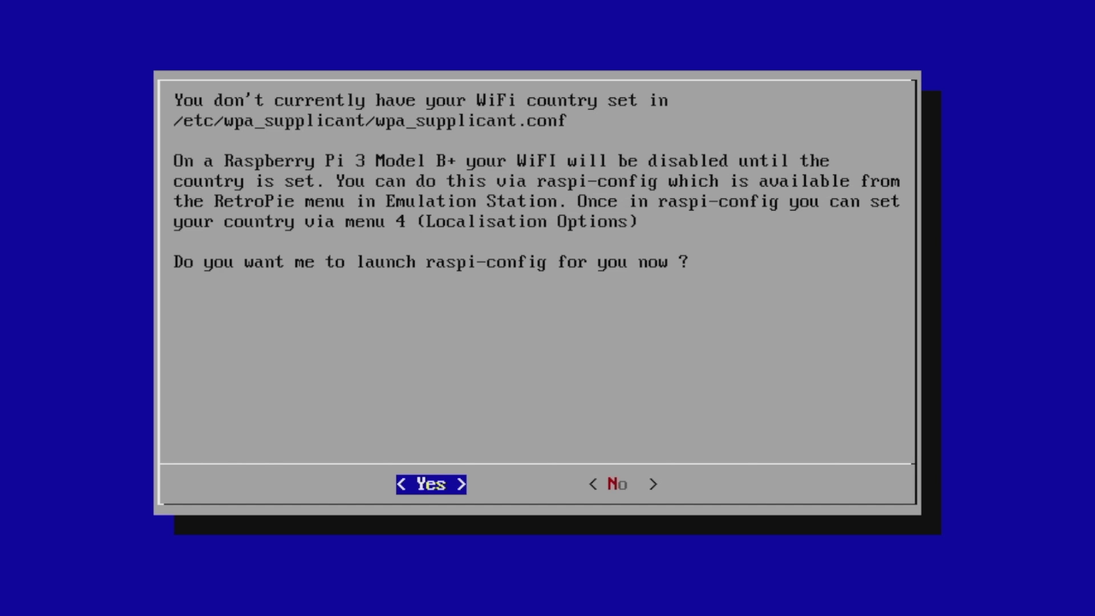
key(Return)
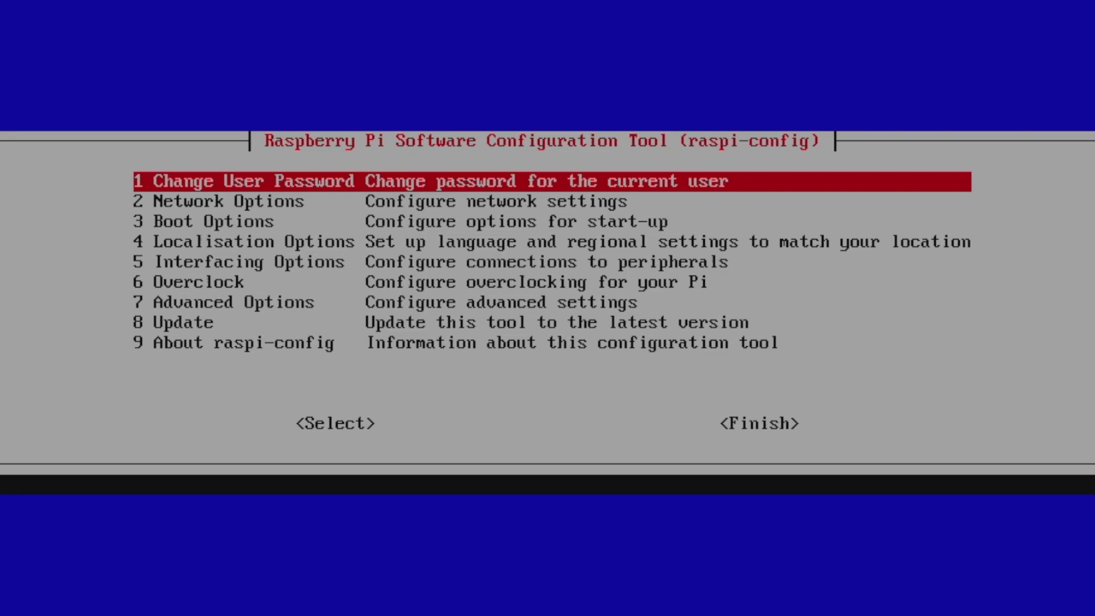
key(Down)
key(Down)
key(Down)
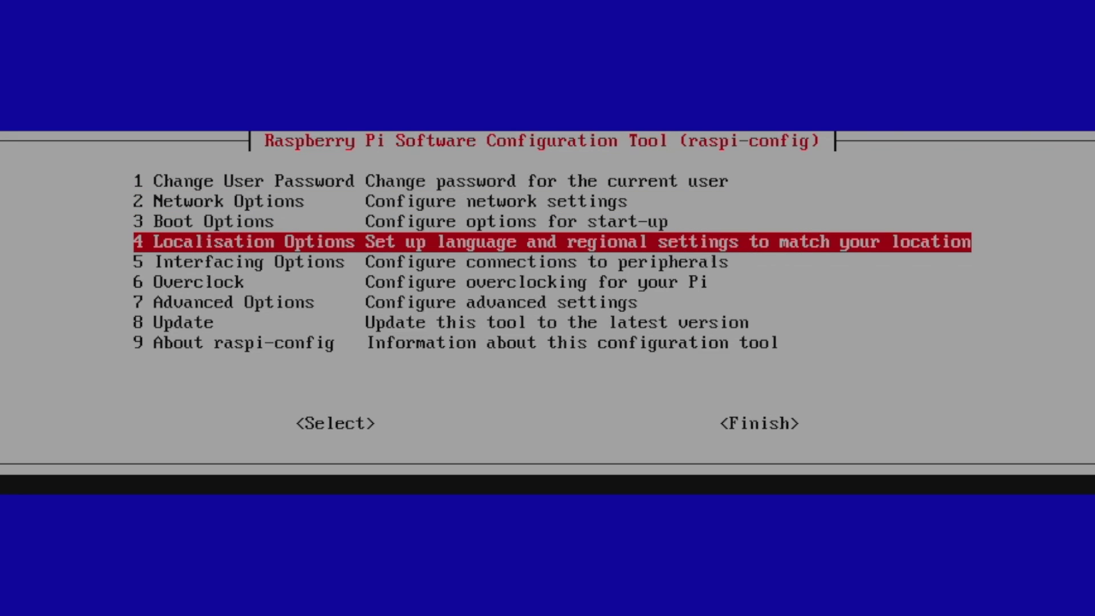
key(Tab)
key(Return)
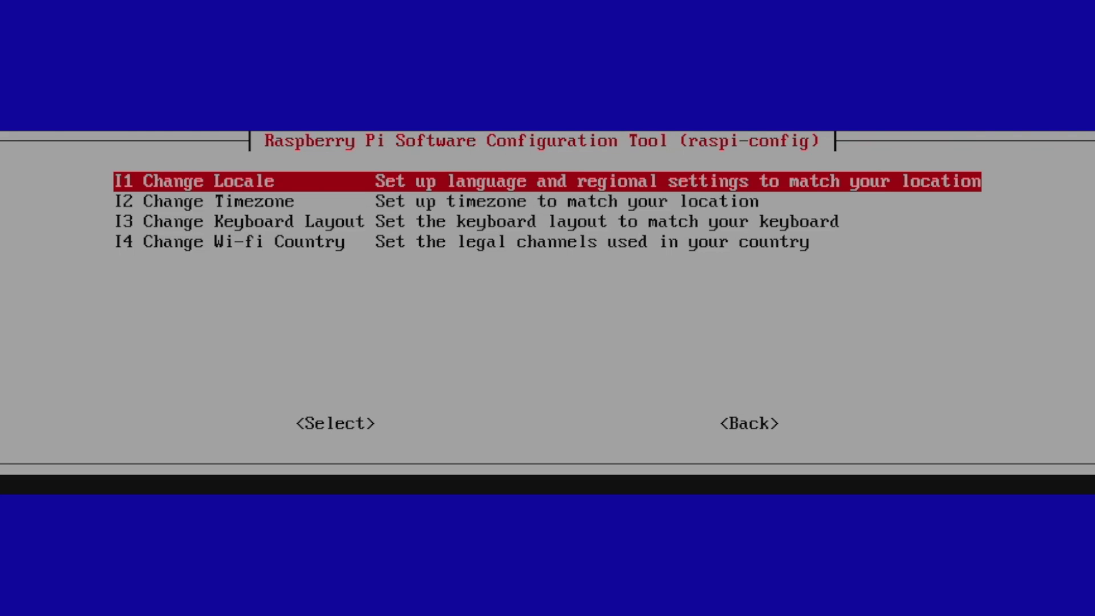
- Change the Wi-fi country to US and acknowledge the setting
key(Down)
key(Down)
key(Down)
key(Tab)
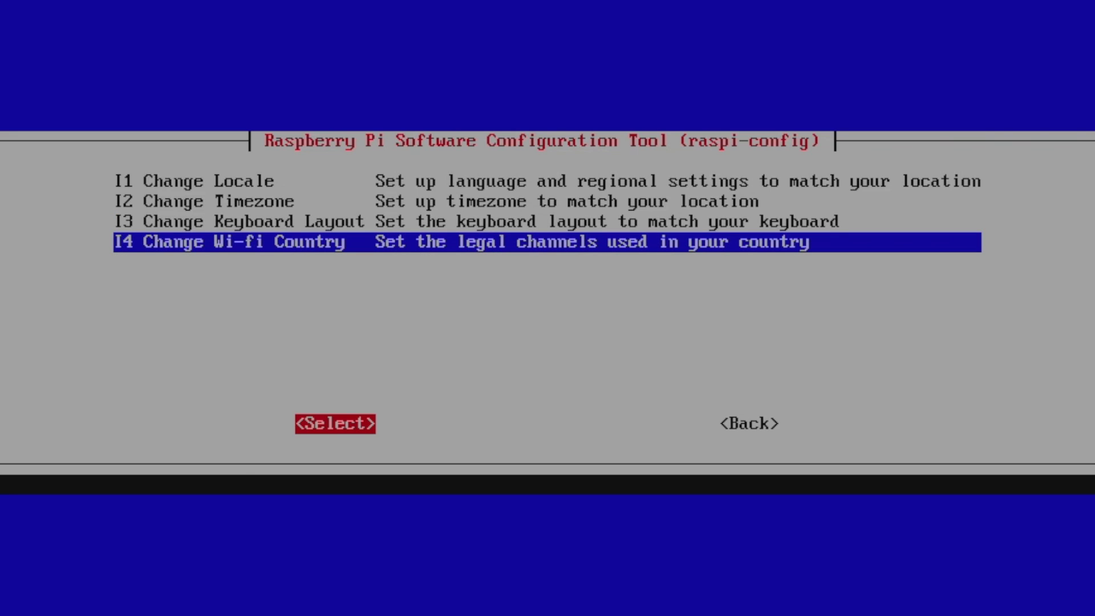
key(Return)
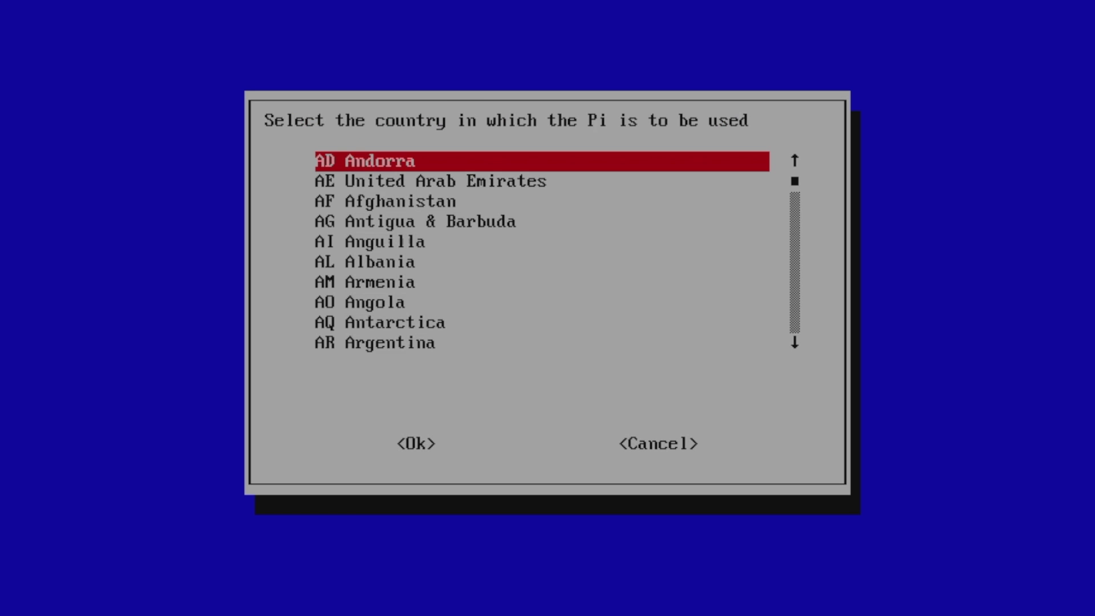
key(Down)
key(Down)
key(Down)
key(Down)
key(Down)
key(Down)
key(Down)
key(Down)
key(Down)
key(Down)
key(Down)
key(Down)
key(Down)
key(Down)
key(Down)
key(Down)
key(Down)
key(Down)
key(Down)
key(Down)
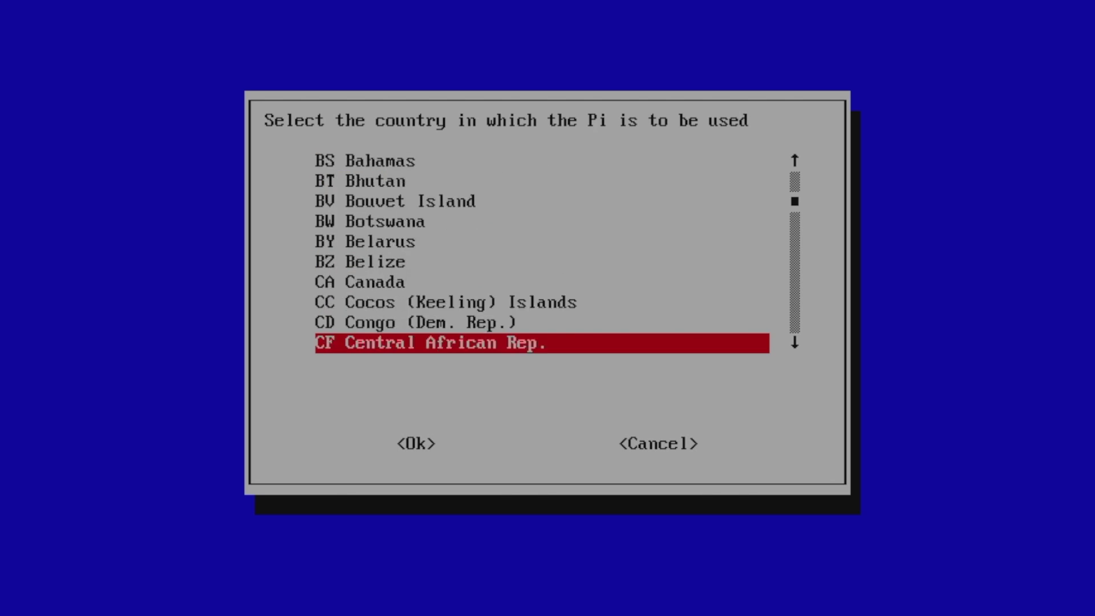
key(Down)
key(Down)
key(Down)
key(Down)
key(Down)
key(Down)
key(Down)
key(Down)
key(Down)
key(Down)
key(Down)
key(Down)
key(Down)
key(Down)
key(Down)
key(Down)
key(Down)
key(Down)
key(Down)
key(Down)
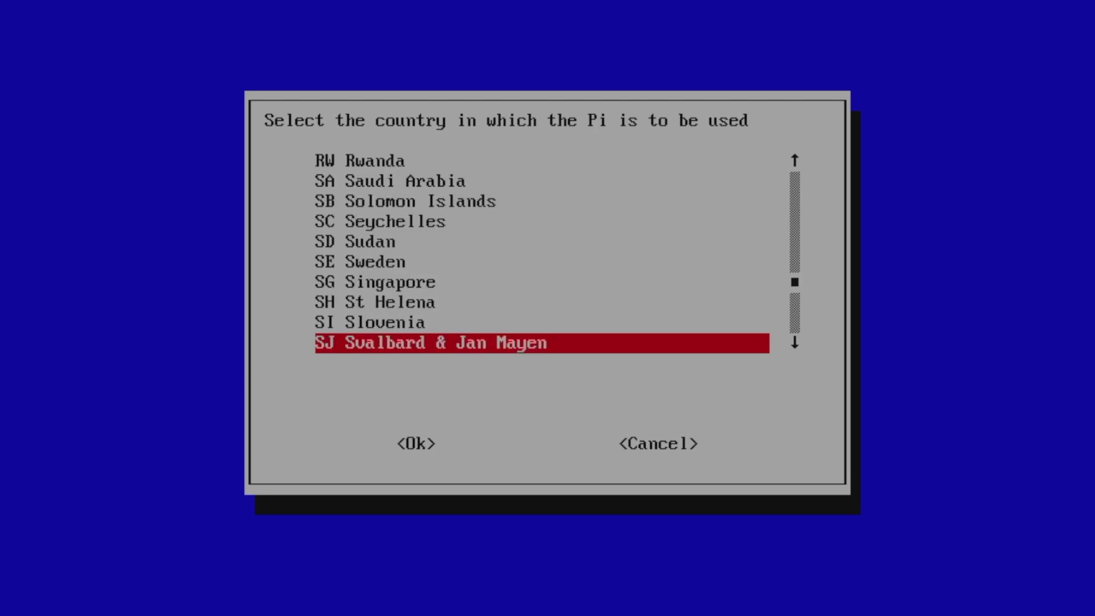
key(Up)
key(Up)
key(Up)
key(Up)
key(Up)
key(Up)
key(Up)
key(Up)
key(Up)
key(Up)
key(Up)
key(Up)
key(Up)
key(Down)
key(Down)
key(Down)
key(Down)
key(Down)
key(Return)
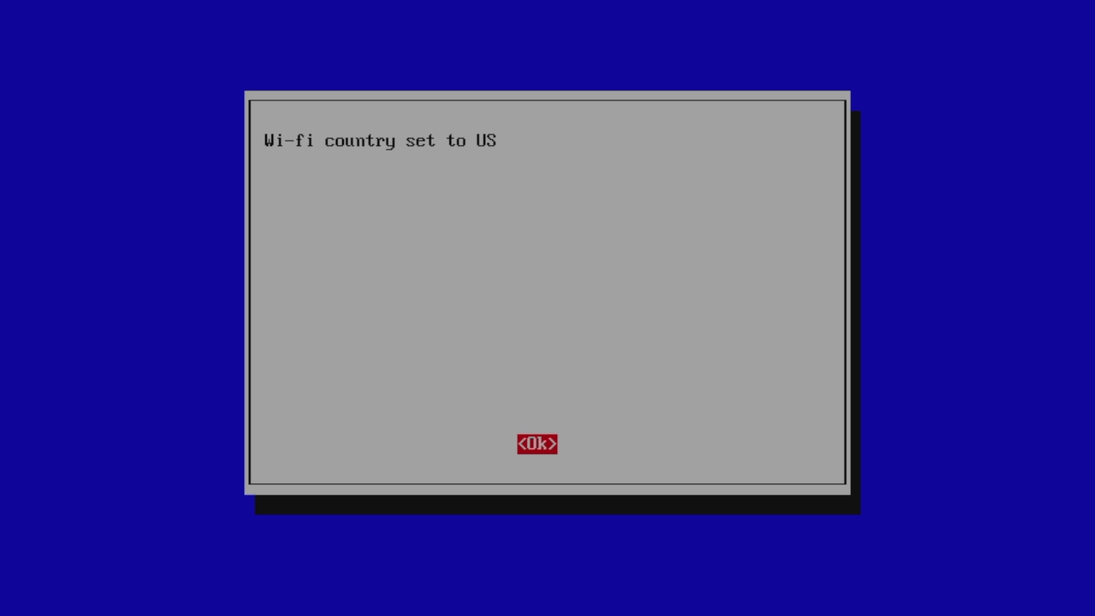
key(Return)
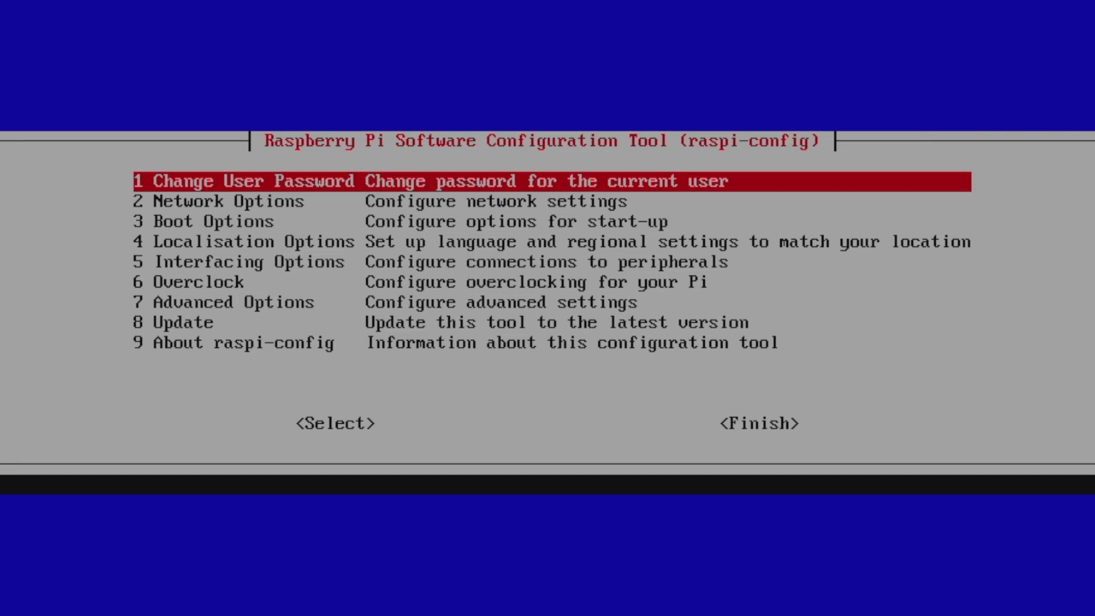
- Finish and exit the Raspberry Pi Software Configuration Tool
key(Tab)
key(Tab)
key(Return)
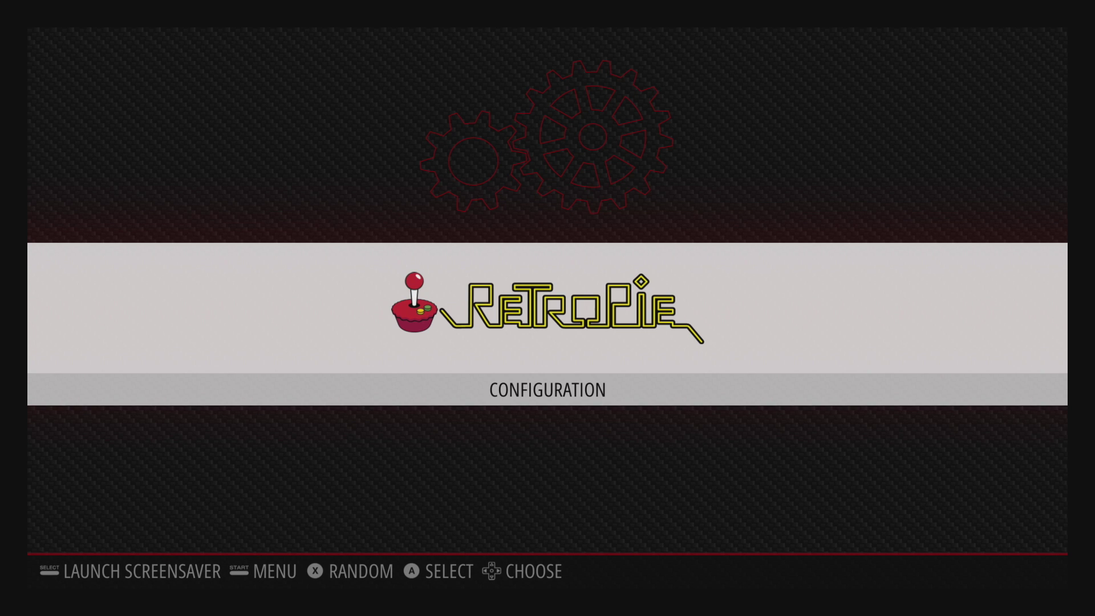
- Open the WiFi configuration tool from the RetroPie configuration list
key(Return)
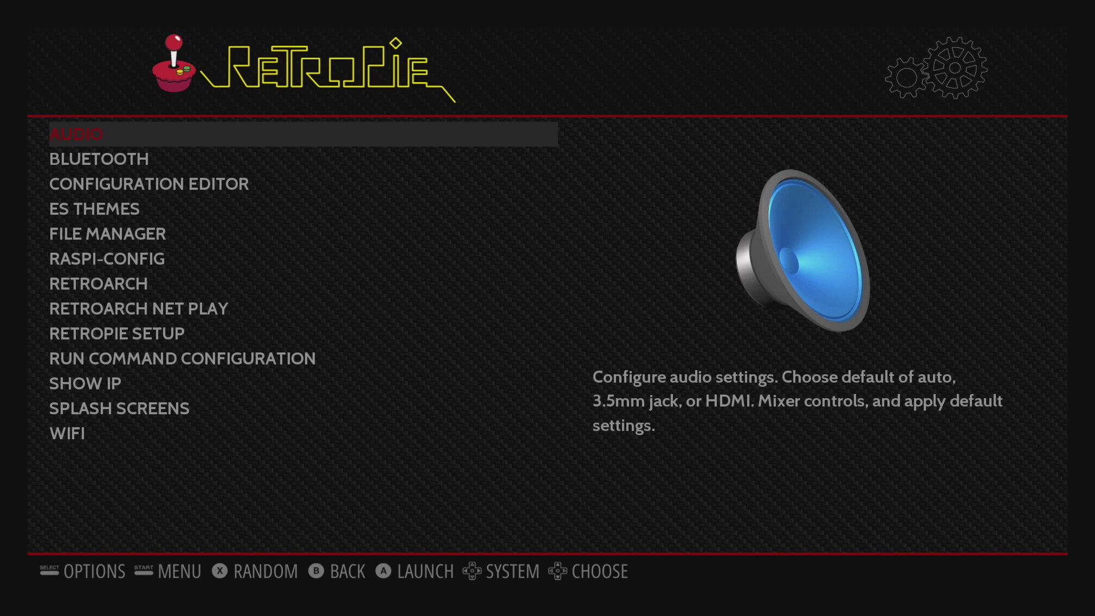
key(Up)
key(Return)
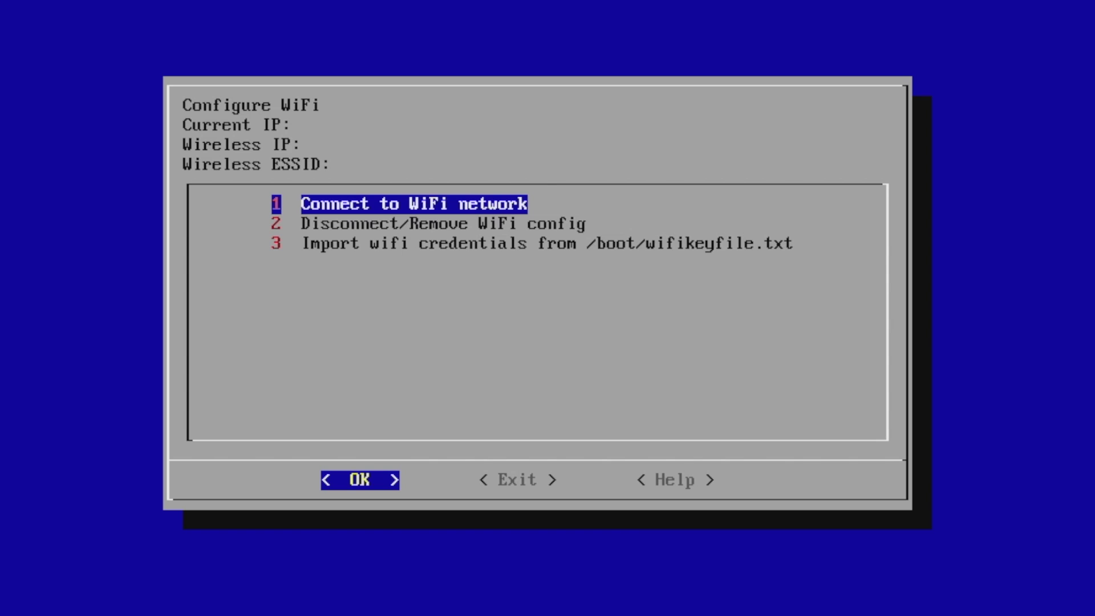
- Look through the WiFi networks available for connection and return to the WiFi configuration without choosing one
key(Return)
key(Down)
key(Down)
key(Down)
key(Down)
key(Down)
key(Down)
key(Down)
key(Down)
key(Up)
key(Up)
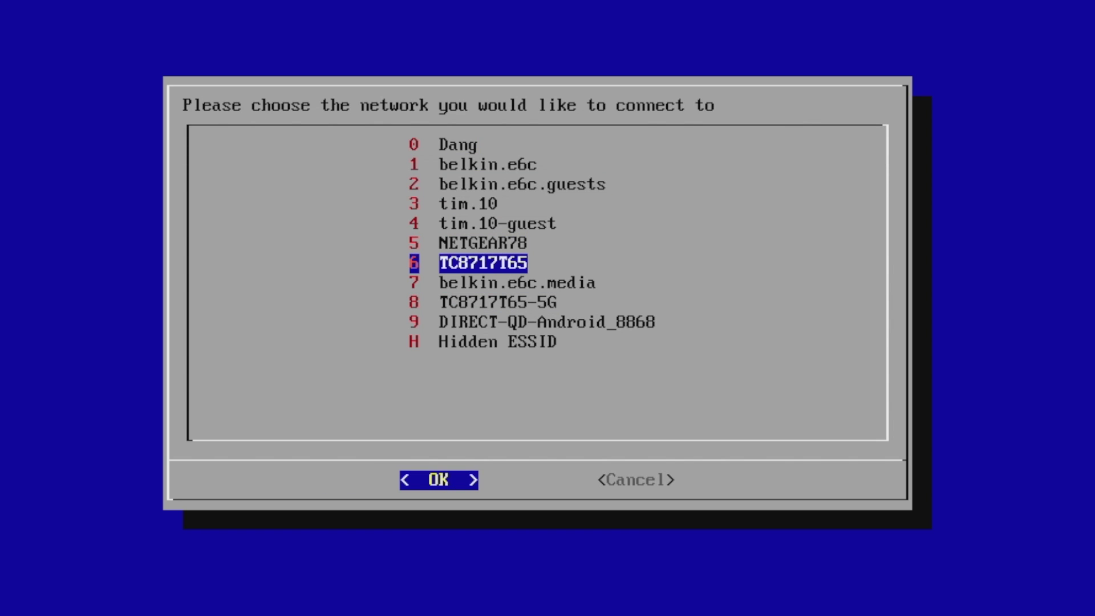
key(Up)
key(Up)
key(Up)
key(Up)
key(Up)
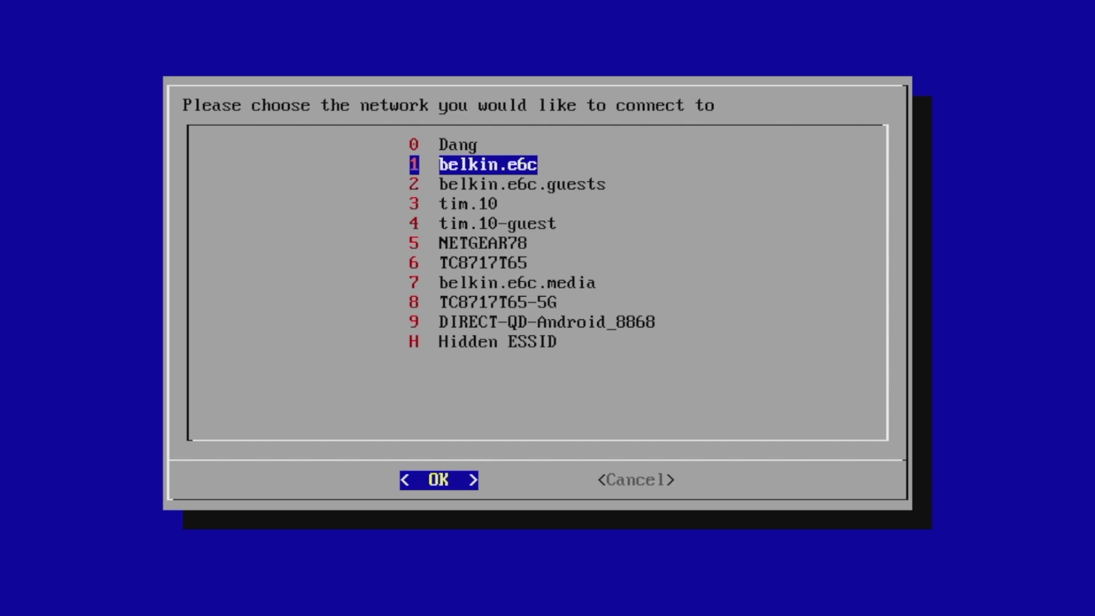
key(Escape)
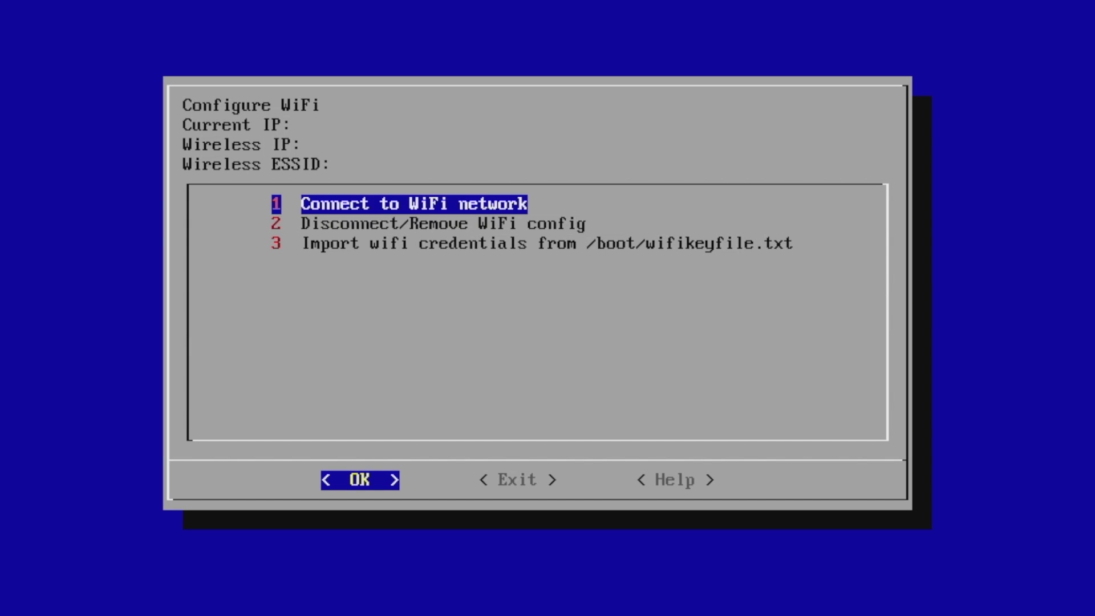